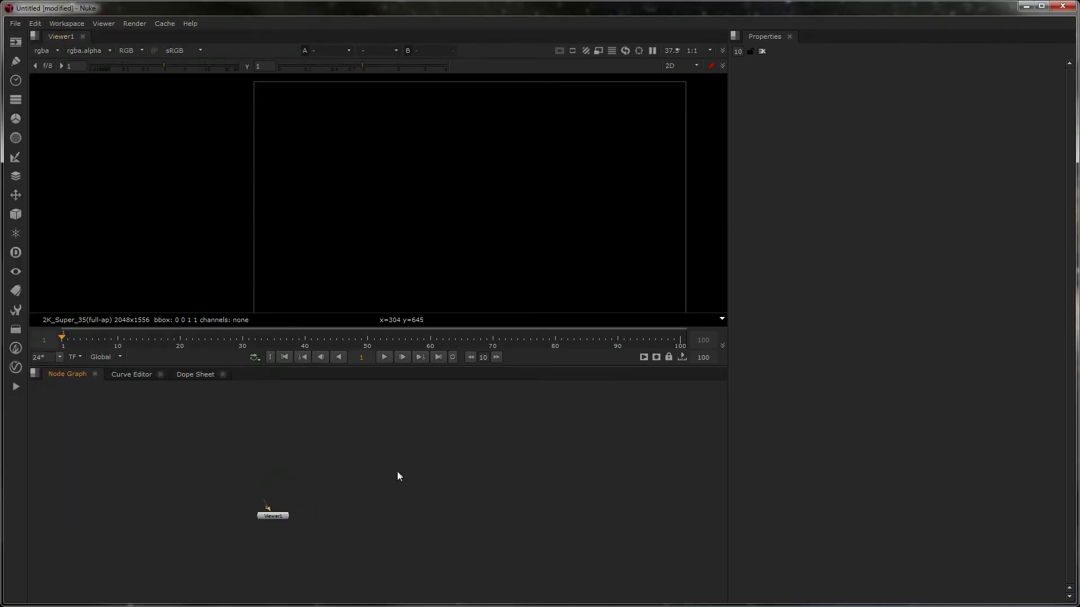
Add a ContactSheet node, connect it to Viewer1, and place the viewer node directly beneath it
{"action": "key", "text": "Tab"}
{"action": "type", "text": "cont"}
{"action": "key", "text": "Return"}
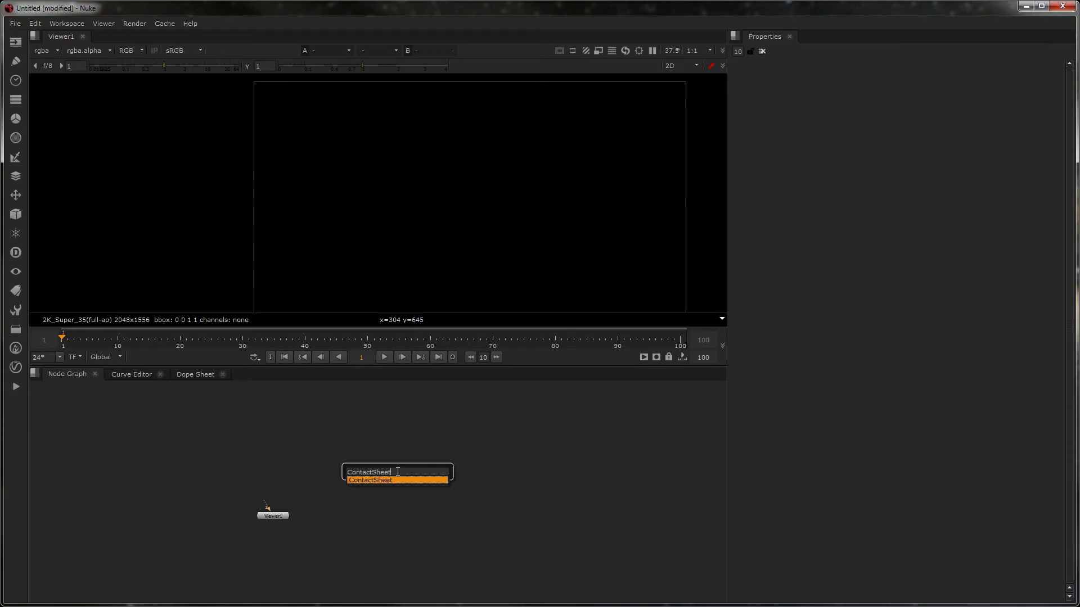
{"action": "left_click_drag", "start_coordinate": [463, 454], "coordinate": [186, 480]}
{"action": "key", "text": "1"}
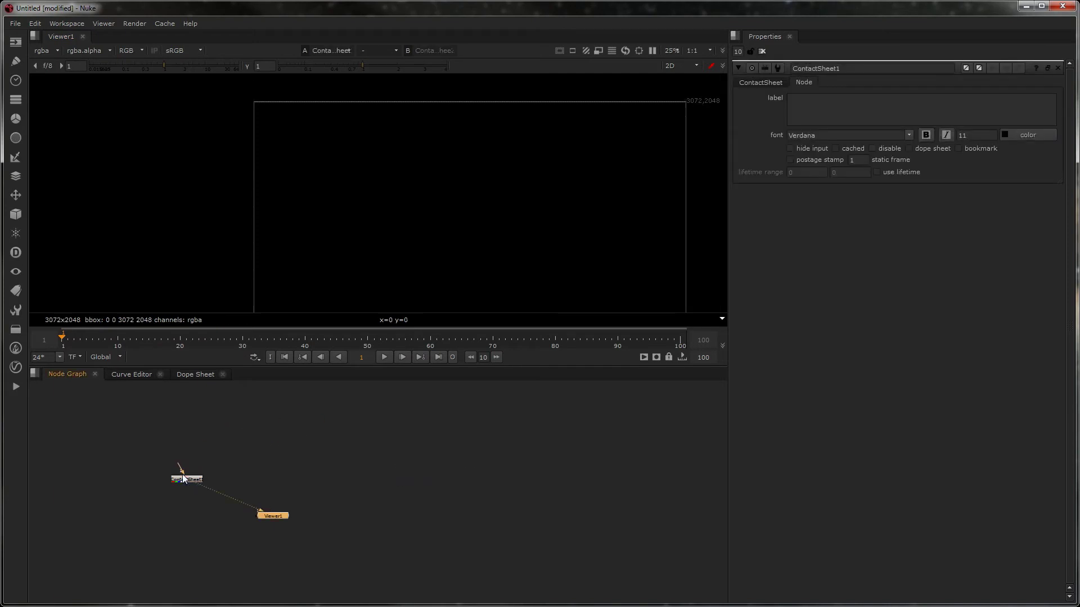
{"action": "left_click_drag", "start_coordinate": [192, 516], "coordinate": [192, 514]}
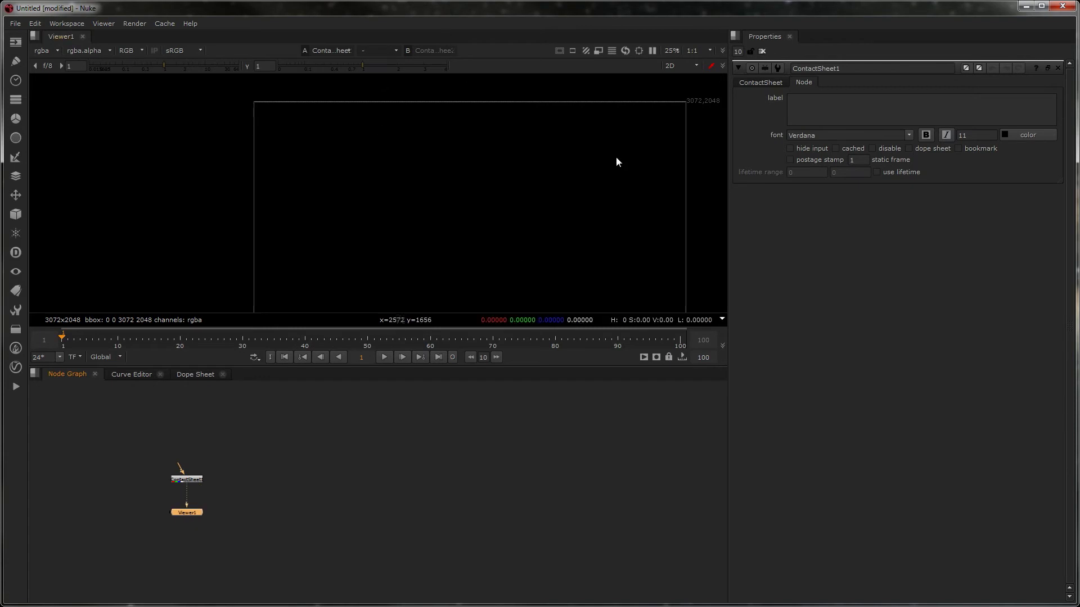
{"action": "middle_click_drag", "start_coordinate": [555, 156], "coordinate": [447, 195]}
{"action": "scroll", "coordinate": [488, 195], "scroll_direction": "down", "scroll_amount": 1}
{"action": "scroll", "coordinate": [468, 200], "scroll_direction": "down", "scroll_amount": 1}
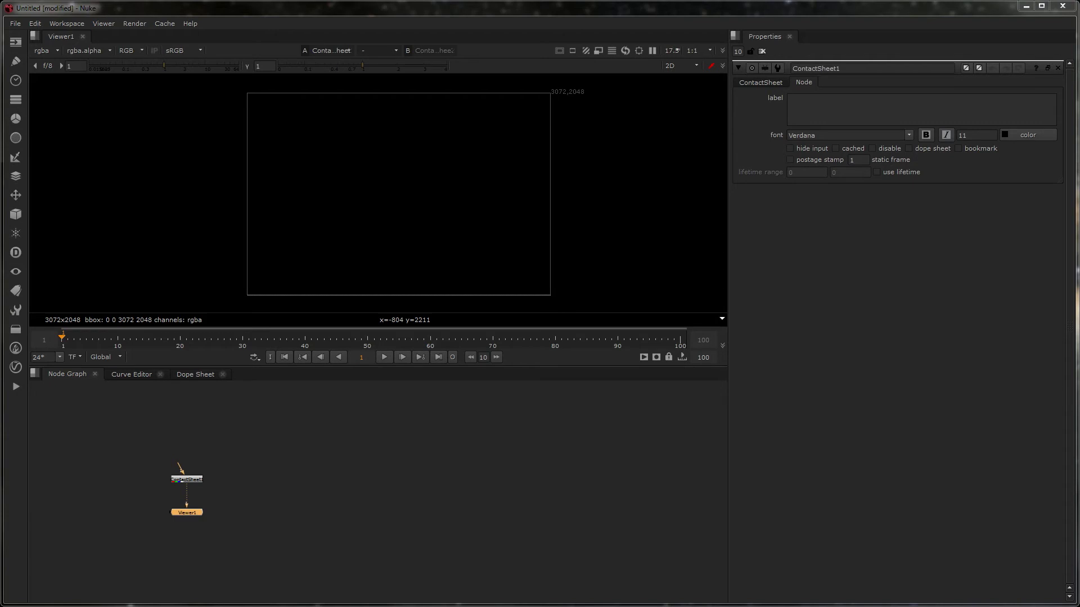
Import the 15 YellowRoom VRay render-pass images as Read nodes and arrange them in one horizontal row
{"action": "left_click_drag", "start_coordinate": [502, 437], "coordinate": [501, 437]}
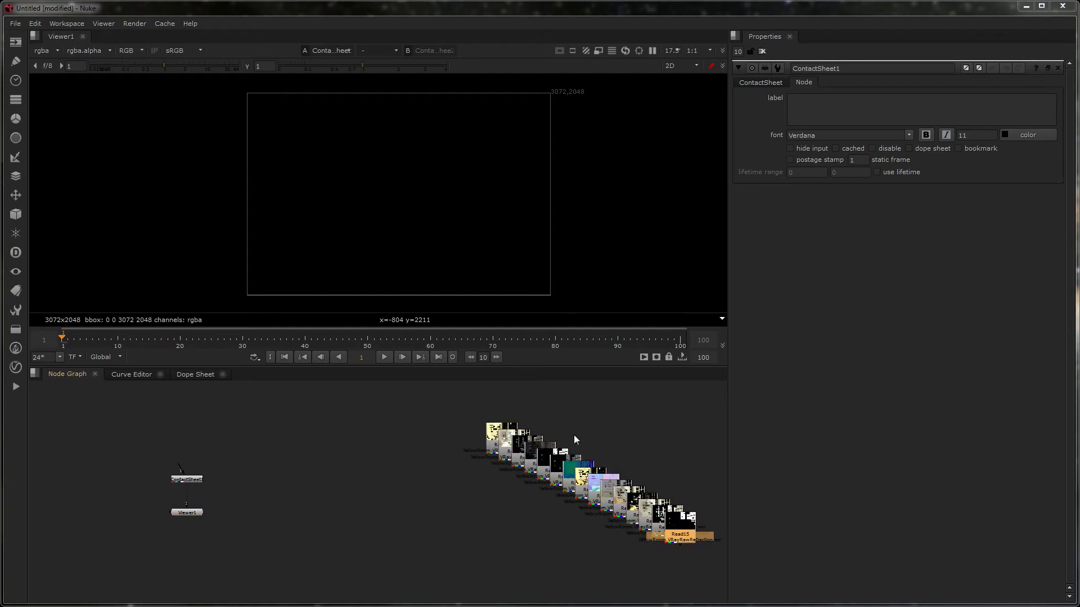
{"action": "middle_click_drag", "start_coordinate": [616, 435], "coordinate": [568, 431]}
{"action": "left_click", "coordinate": [669, 427]}
{"action": "left_click_drag", "start_coordinate": [712, 413], "coordinate": [352, 561]}
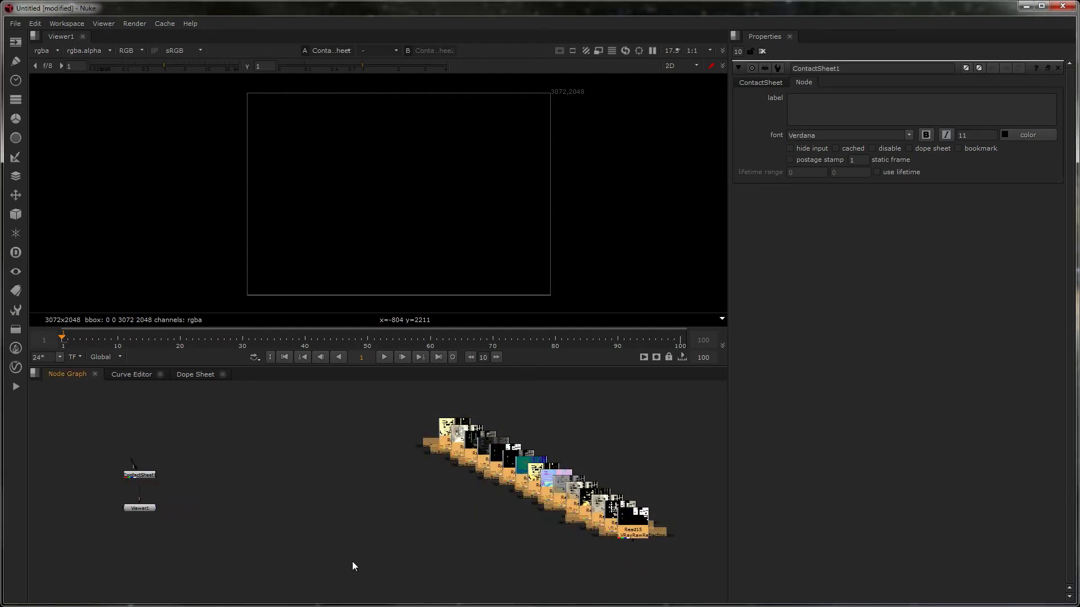
{"action": "key", "text": "l"}
Place the ContactSheet and Viewer nodes beneath the start of the Read node row
{"action": "middle_click_drag", "start_coordinate": [534, 488], "coordinate": [389, 503]}
{"action": "scroll", "coordinate": [337, 495], "scroll_direction": "down", "scroll_amount": 3}
{"action": "left_click_drag", "start_coordinate": [89, 457], "coordinate": [311, 502]}
{"action": "left_click", "coordinate": [550, 468]}
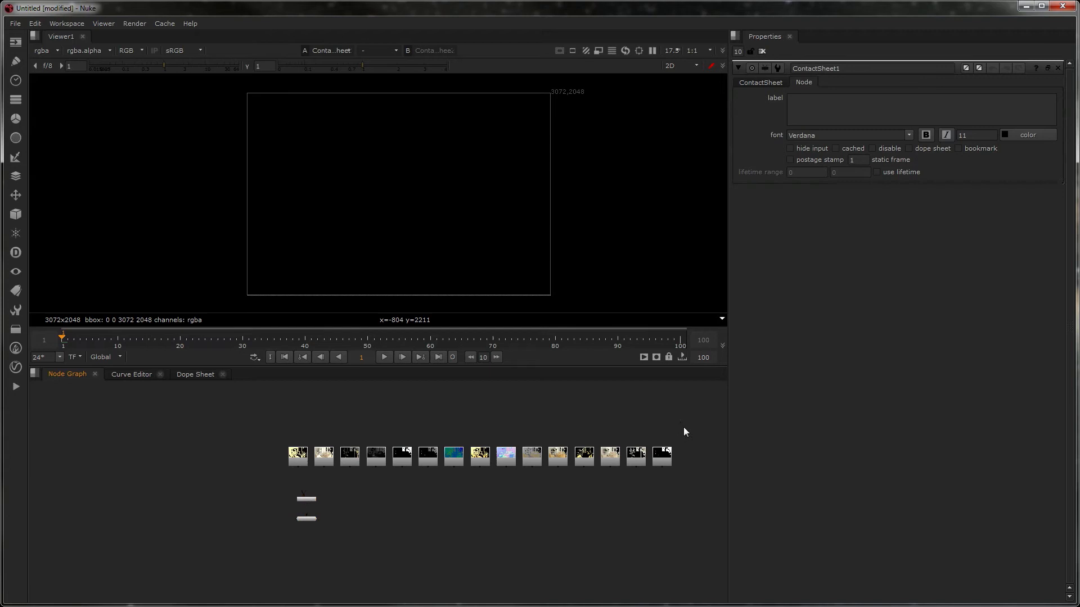
{"action": "left_click_drag", "start_coordinate": [683, 427], "coordinate": [365, 487]}
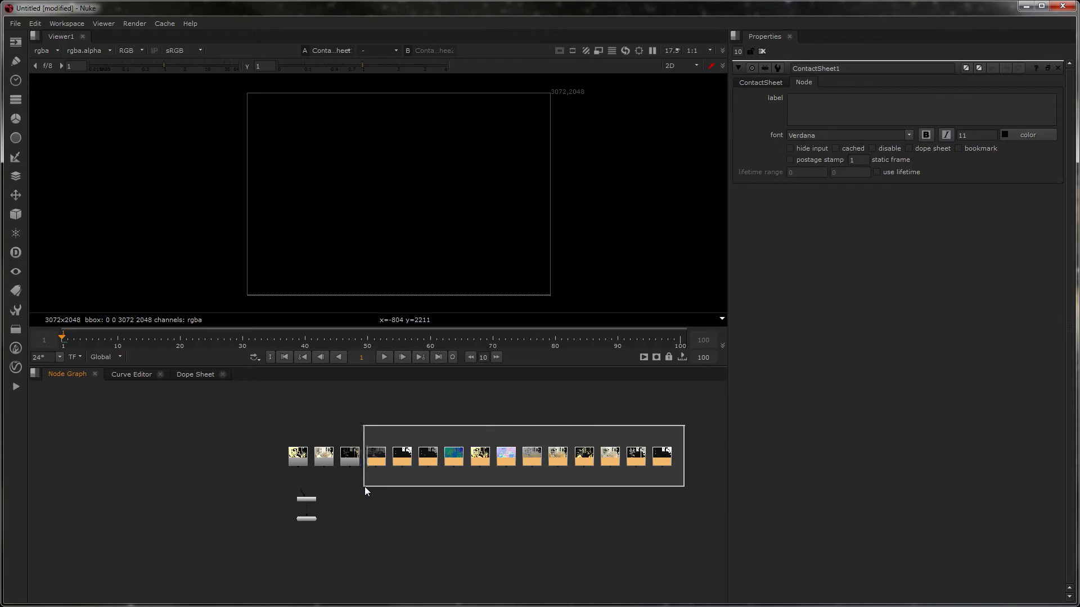
{"action": "left_click_drag", "start_coordinate": [365, 487], "coordinate": [358, 486]}
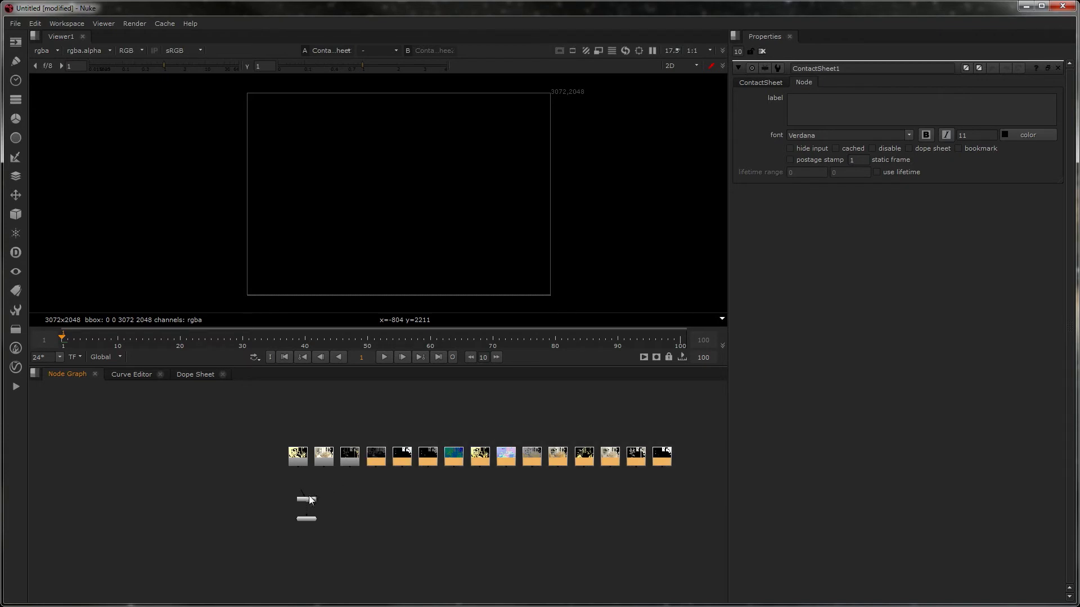
{"action": "left_click", "coordinate": [307, 499]}
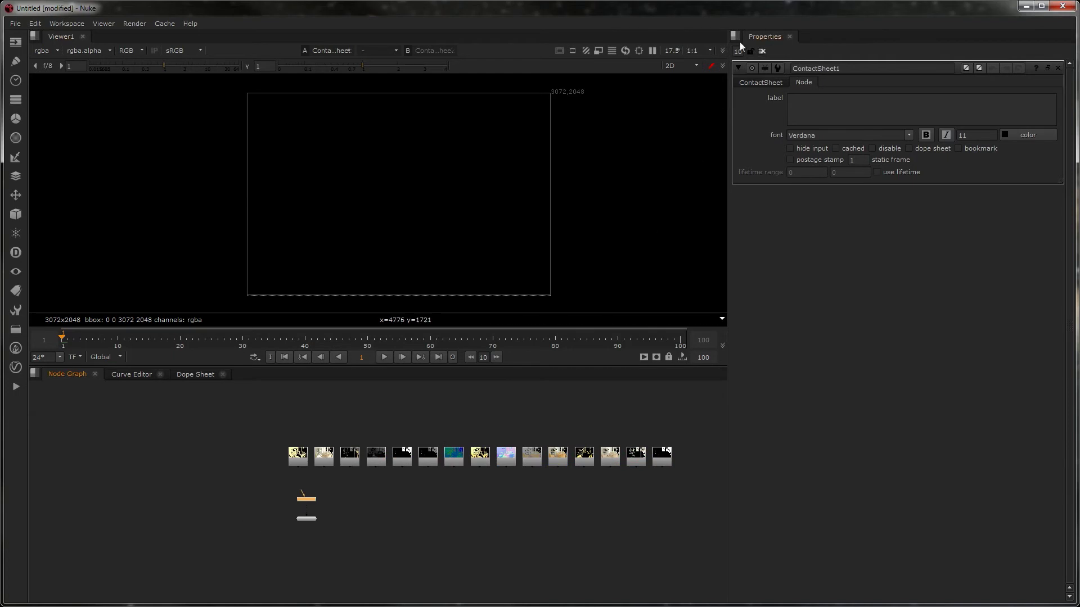
Set the ContactSheet's rows and columns to 6 each and its row order to TopBottom
{"action": "left_click", "coordinate": [754, 83]}
{"action": "left_click", "coordinate": [553, 524]}
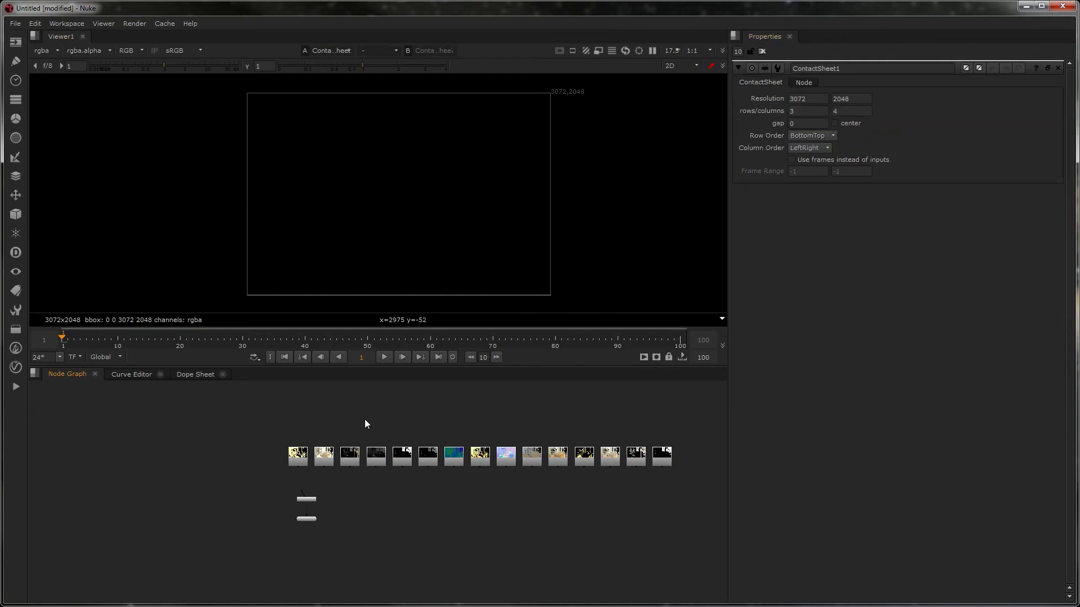
{"action": "key", "text": "Tab"}
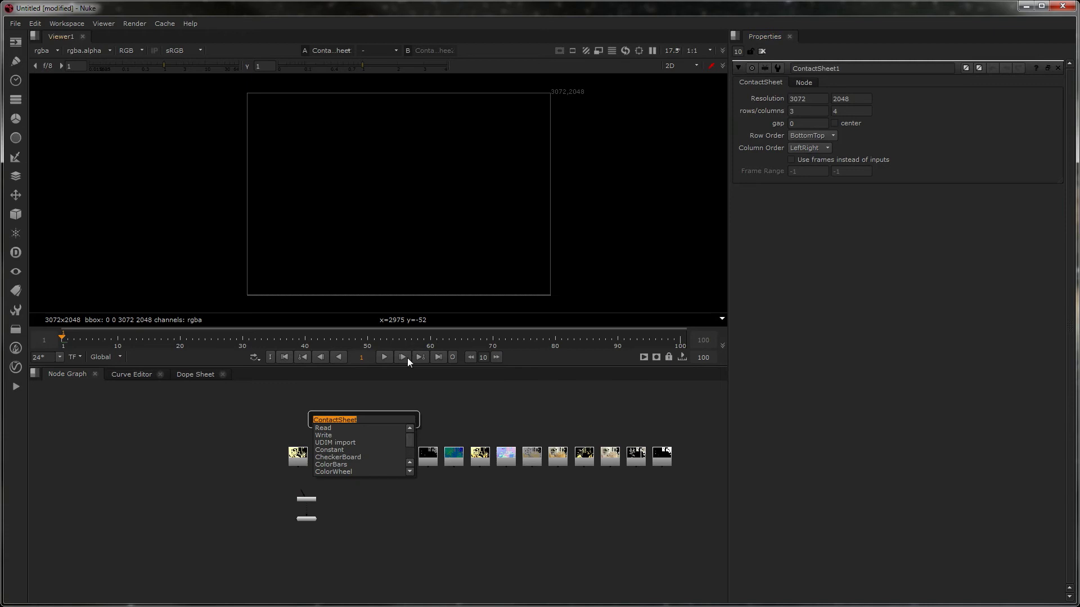
{"action": "key", "text": "Escape"}
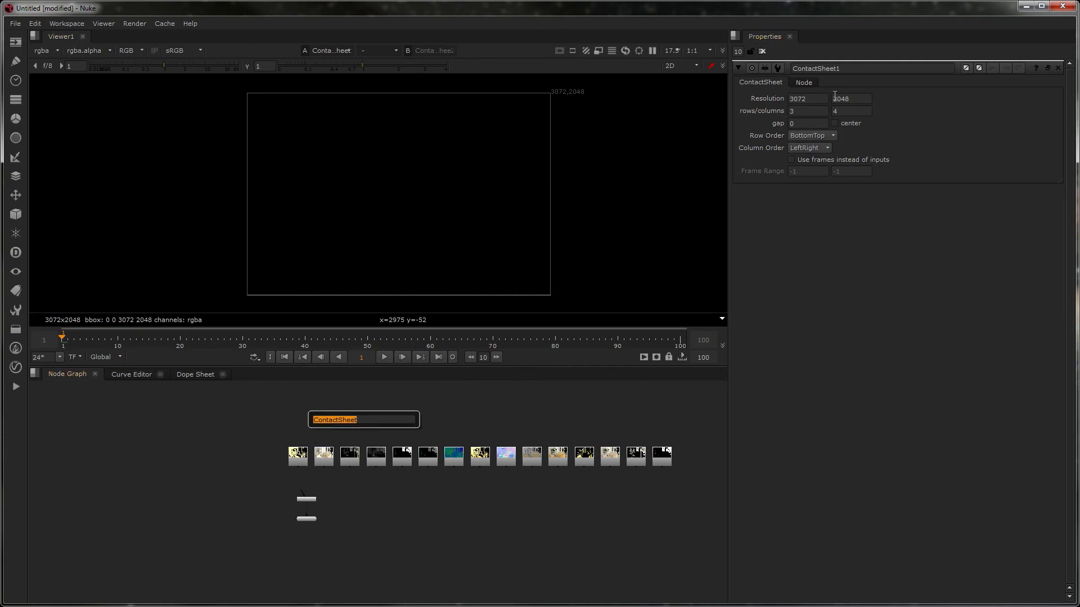
{"action": "double_click", "coordinate": [815, 110]}
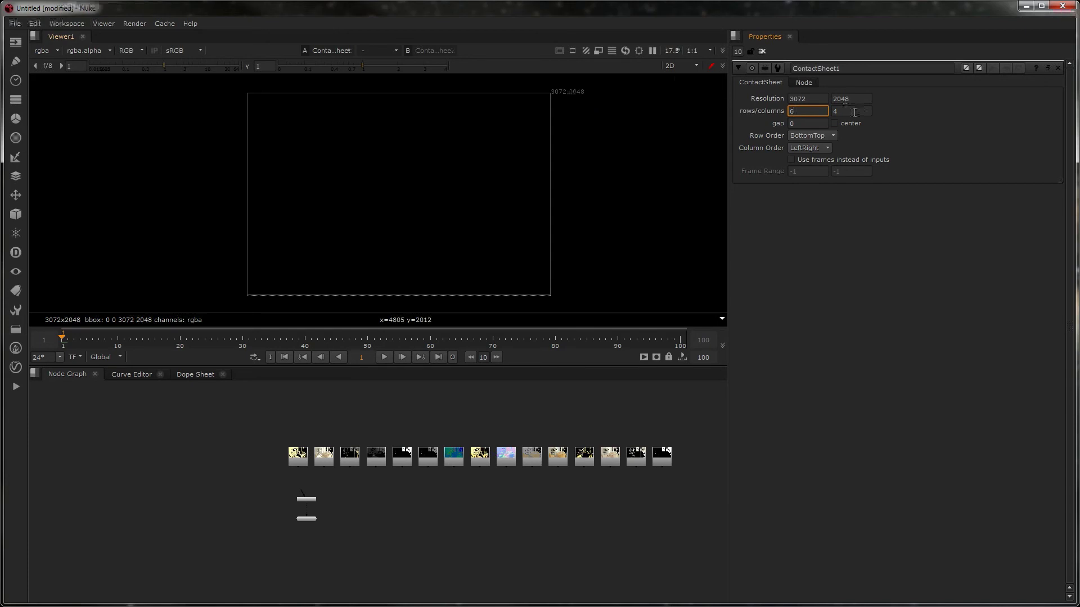
{"action": "type", "text": "6"}
{"action": "key", "text": "Tab"}
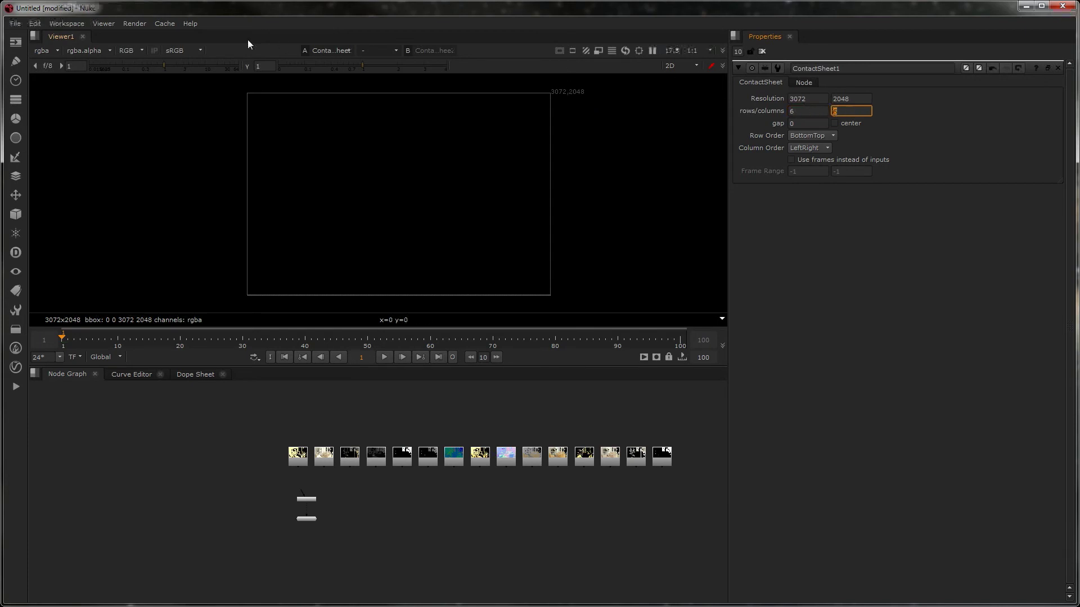
{"action": "type", "text": "6"}
{"action": "left_click", "coordinate": [801, 137]}
{"action": "left_click", "coordinate": [817, 127]}
Connect Read1 through Read6 to the inputs of the ContactSheet node
{"action": "key", "text": "space"}
{"action": "key", "text": "space"}
{"action": "scroll", "coordinate": [403, 370], "scroll_direction": "up", "scroll_amount": 3}
{"action": "scroll", "coordinate": [403, 371], "scroll_direction": "up", "scroll_amount": 1}
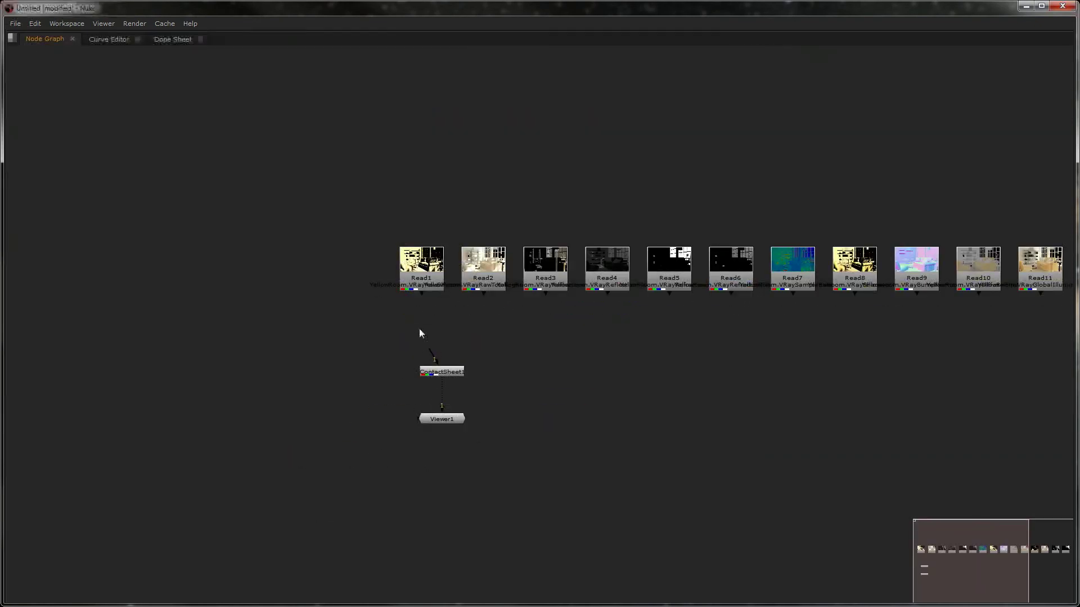
{"action": "left_click_drag", "start_coordinate": [432, 356], "coordinate": [423, 267]}
{"action": "left_click_drag", "start_coordinate": [484, 299], "coordinate": [435, 376]}
{"action": "left_click_drag", "start_coordinate": [538, 314], "coordinate": [452, 371]}
{"action": "left_click_drag", "start_coordinate": [484, 300], "coordinate": [440, 378]}
{"action": "left_click_drag", "start_coordinate": [479, 302], "coordinate": [446, 376]}
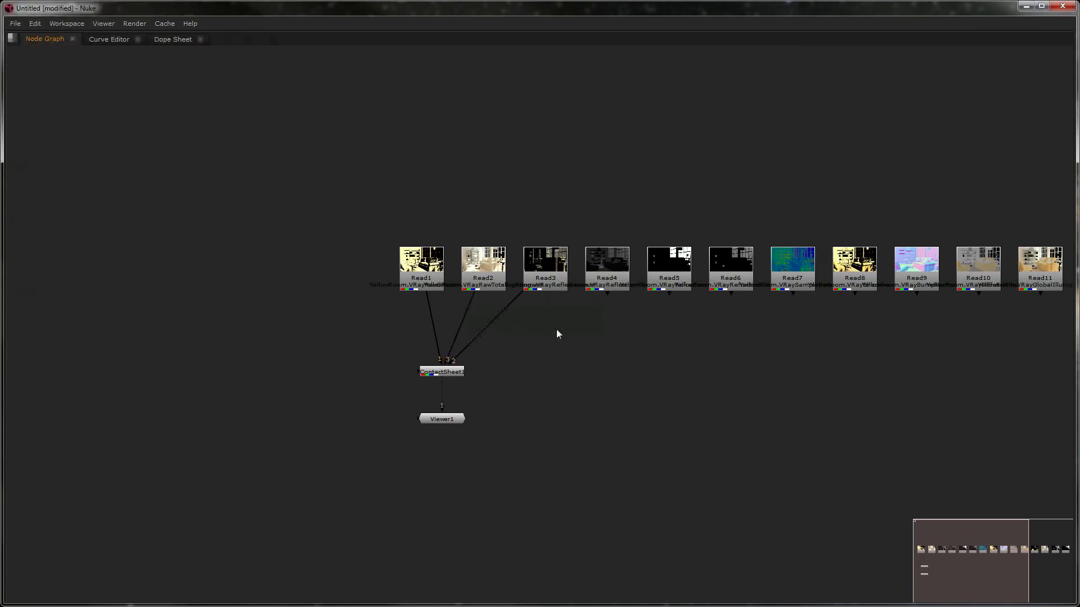
{"action": "left_click_drag", "start_coordinate": [604, 300], "coordinate": [459, 365]}
{"action": "left_click_drag", "start_coordinate": [670, 298], "coordinate": [456, 374]}
{"action": "left_click_drag", "start_coordinate": [730, 296], "coordinate": [452, 374]}
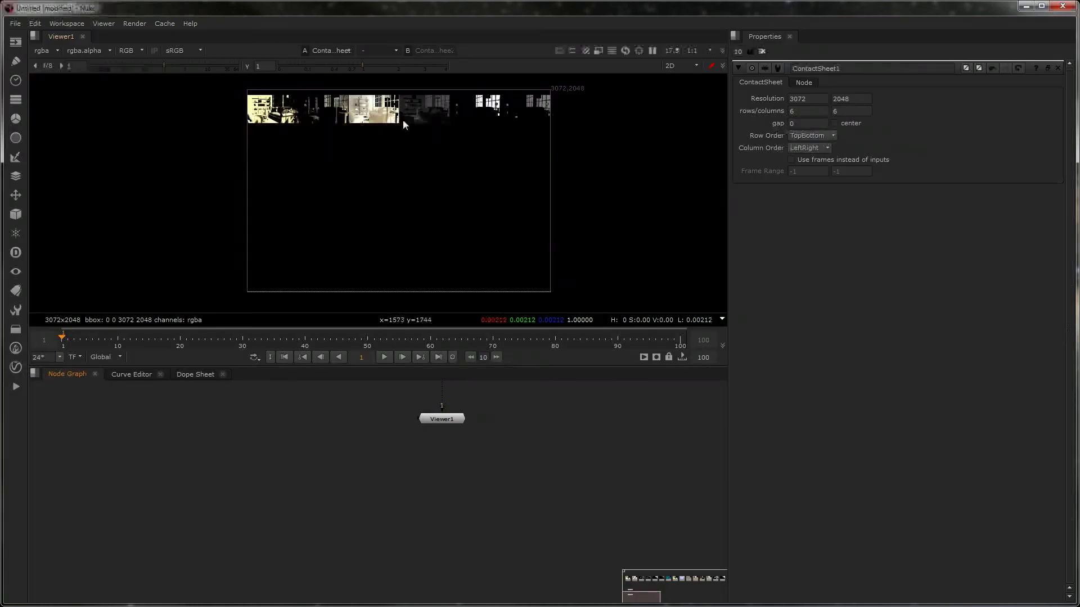
Check the first six passes in the viewer and connect Read7 through Read10 to the ContactSheet
{"action": "scroll", "coordinate": [403, 119], "scroll_direction": "up", "scroll_amount": 3}
{"action": "middle_click_drag", "start_coordinate": [474, 118], "coordinate": [423, 236]}
{"action": "scroll", "coordinate": [423, 236], "scroll_direction": "up", "scroll_amount": 5}
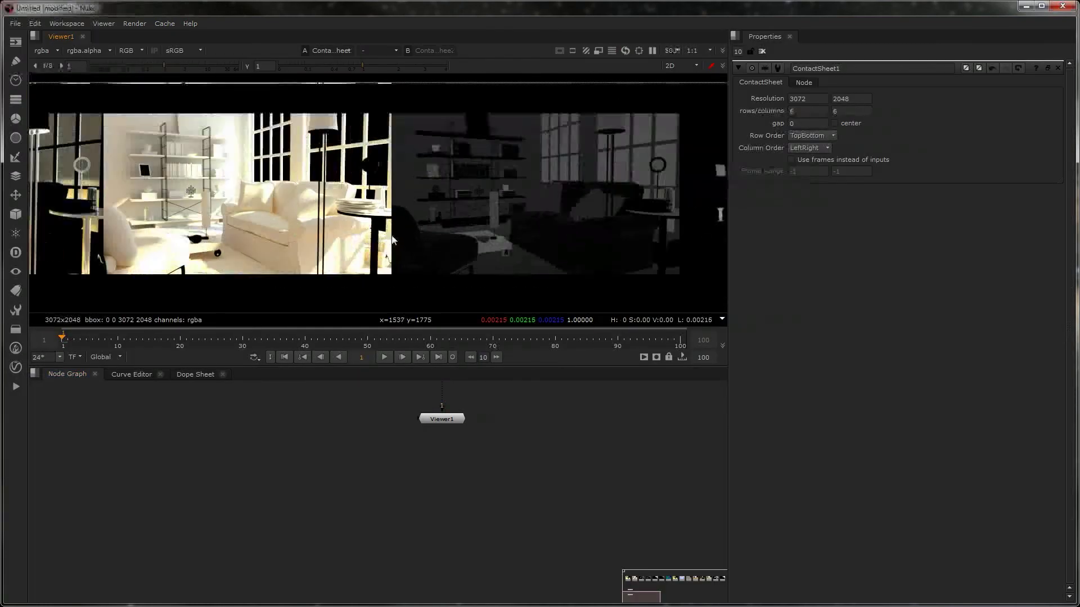
{"action": "scroll", "coordinate": [478, 202], "scroll_direction": "down", "scroll_amount": 2}
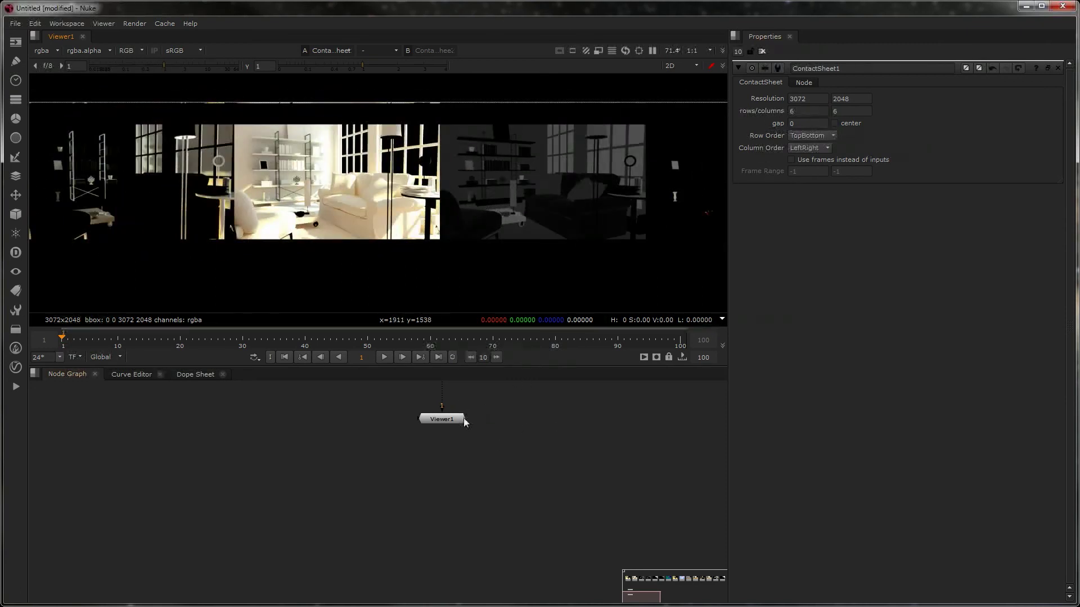
{"action": "key", "text": "space"}
{"action": "middle_click_drag", "start_coordinate": [528, 396], "coordinate": [297, 388]}
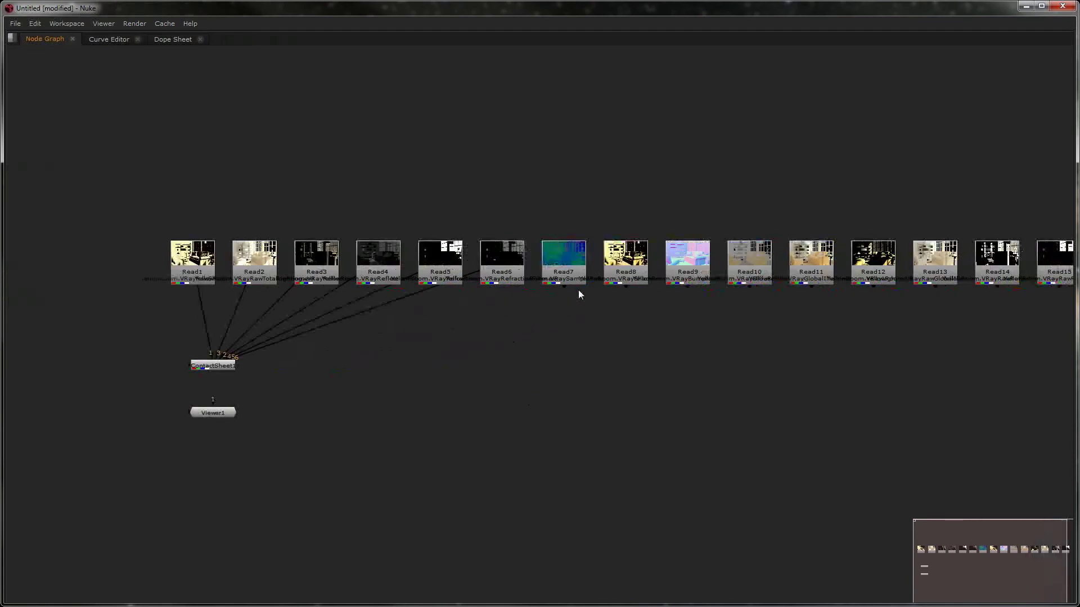
{"action": "left_click_drag", "start_coordinate": [568, 289], "coordinate": [213, 364]}
{"action": "left_click_drag", "start_coordinate": [626, 288], "coordinate": [220, 363]}
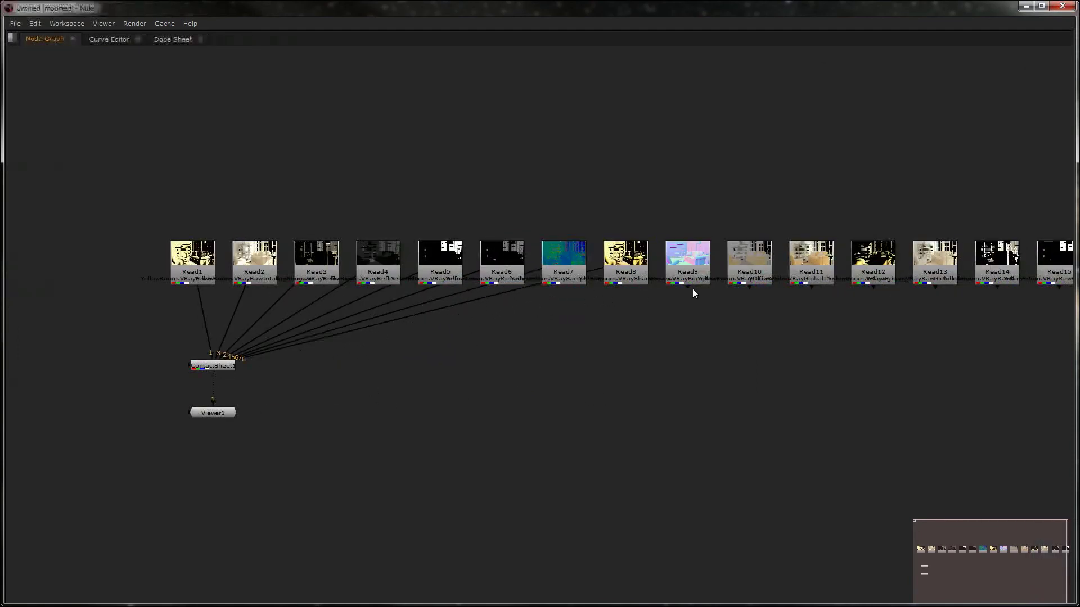
{"action": "left_click_drag", "start_coordinate": [693, 288], "coordinate": [222, 364]}
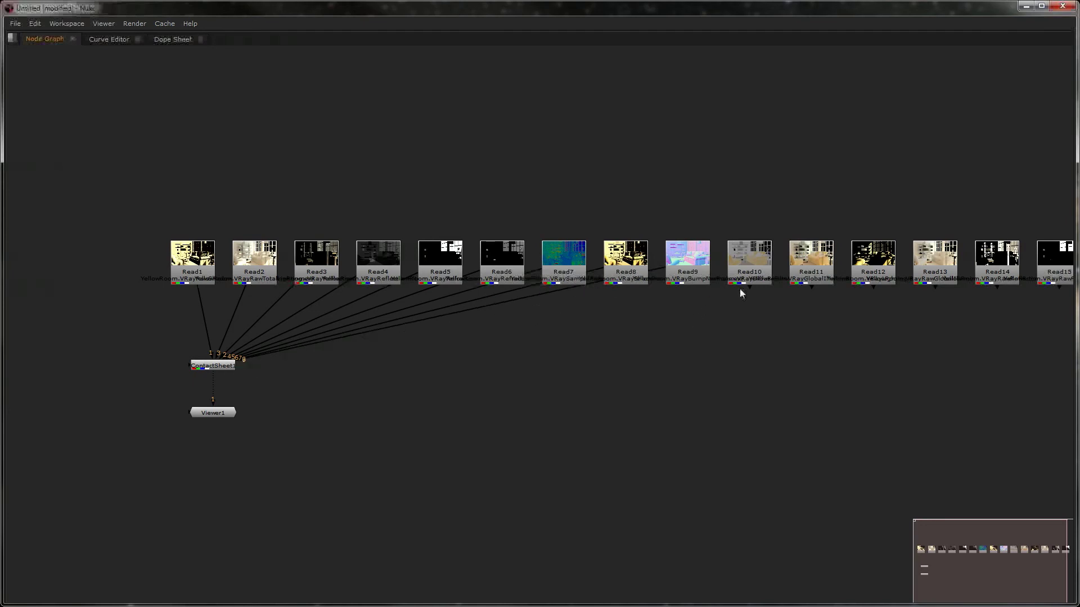
{"action": "left_click_drag", "start_coordinate": [747, 297], "coordinate": [223, 367]}
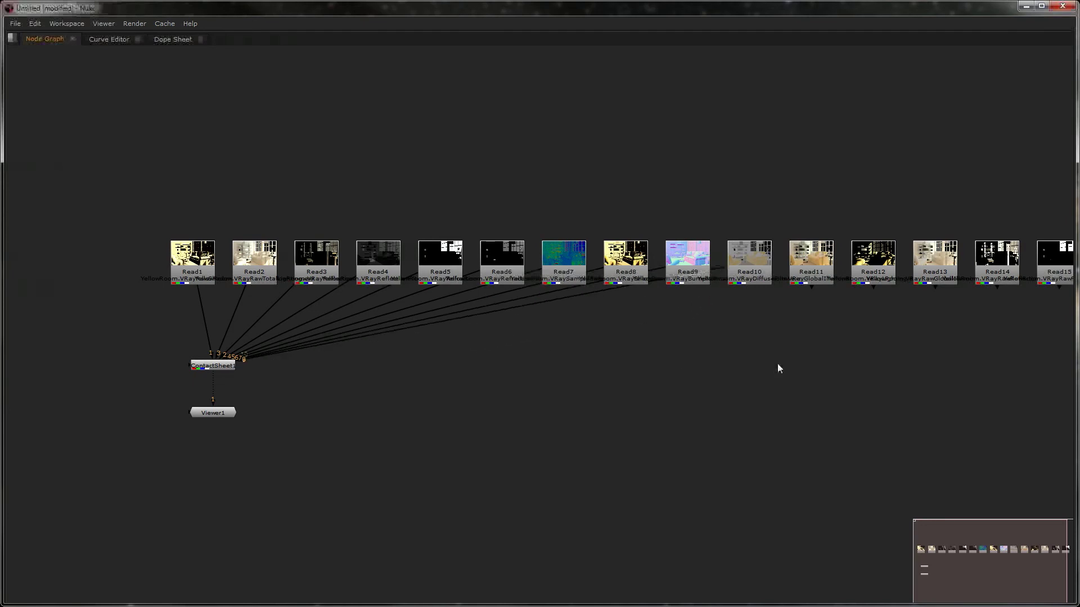
Connect the remaining nodes, Read11 through Read15, to the ContactSheet
{"action": "left_click_drag", "start_coordinate": [812, 292], "coordinate": [223, 367]}
{"action": "left_click_drag", "start_coordinate": [875, 286], "coordinate": [222, 367]}
{"action": "left_click_drag", "start_coordinate": [936, 289], "coordinate": [220, 376]}
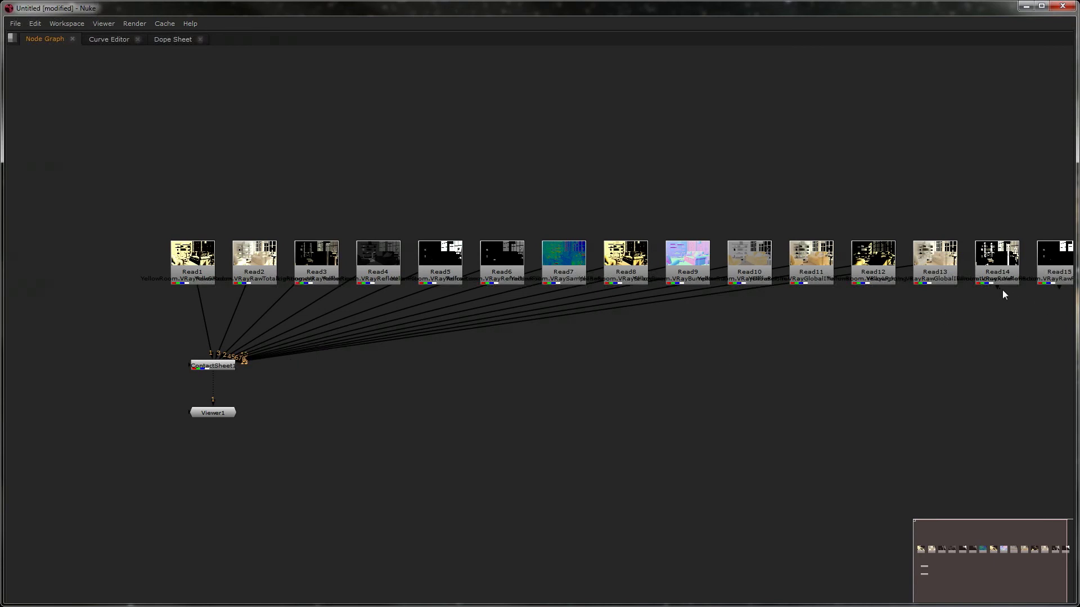
{"action": "left_click_drag", "start_coordinate": [1000, 292], "coordinate": [231, 366]}
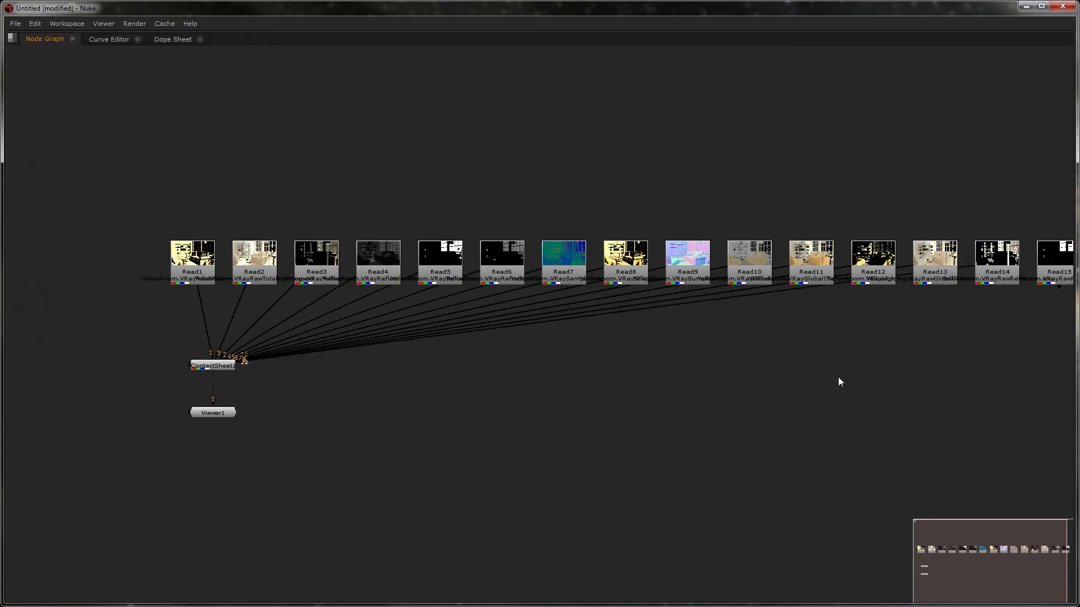
{"action": "key", "text": "f"}
{"action": "left_click_drag", "start_coordinate": [833, 254], "coordinate": [819, 207]}
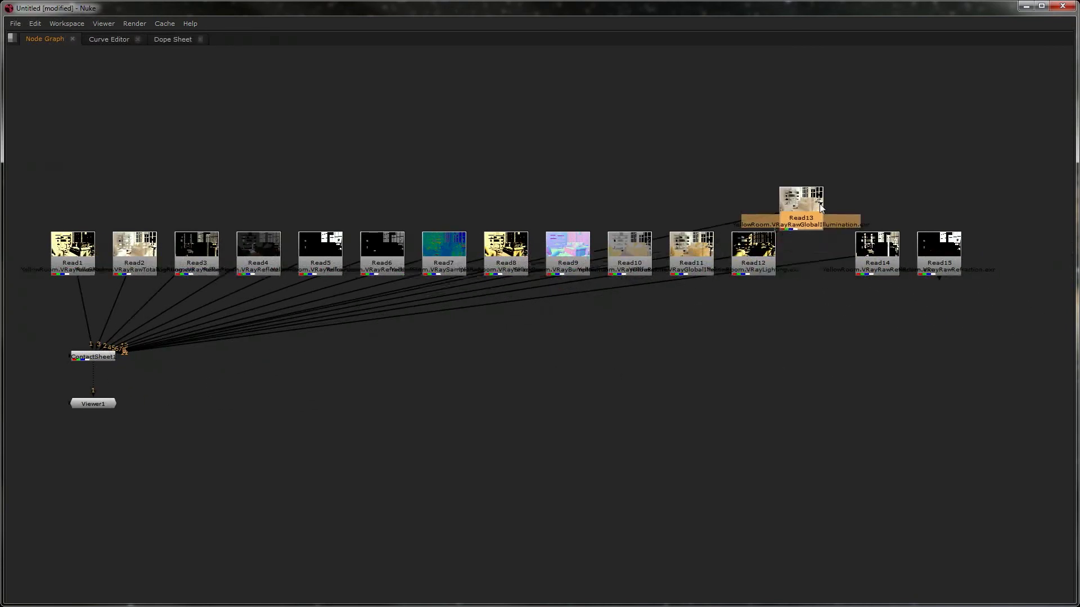
{"action": "left_click_drag", "start_coordinate": [891, 260], "coordinate": [891, 245]}
{"action": "left_click_drag", "start_coordinate": [933, 281], "coordinate": [92, 361]}
Align all the Read nodes in one evenly spaced horizontal row again
{"action": "left_click_drag", "start_coordinate": [1008, 140], "coordinate": [26, 305]}
{"action": "key", "text": "l"}
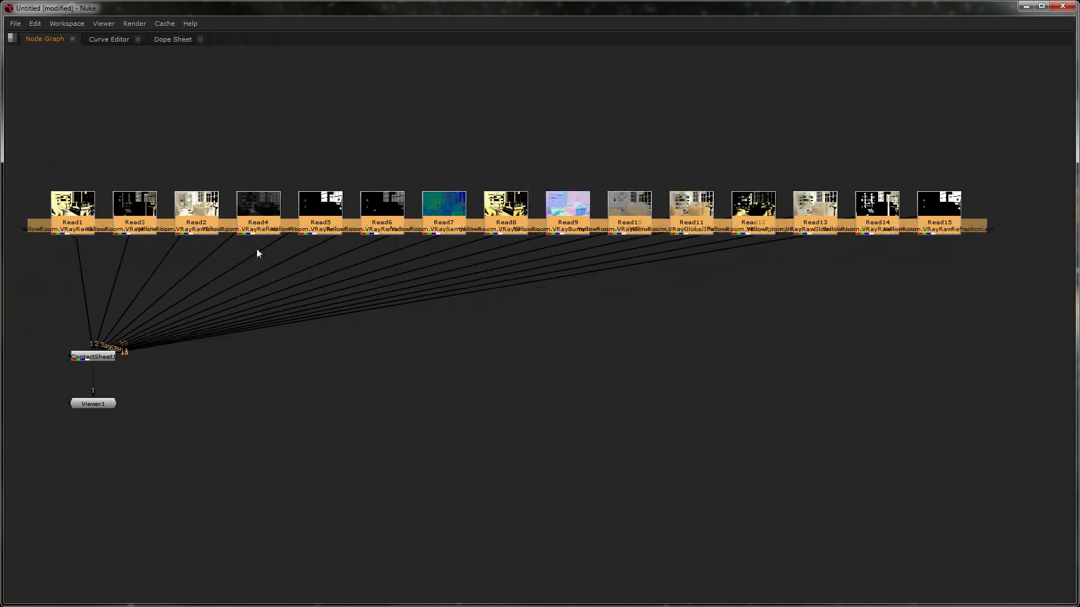
{"action": "left_click", "coordinate": [662, 483]}
Set the ContactSheet's rows and columns to 5 each
{"action": "left_click", "coordinate": [83, 359]}
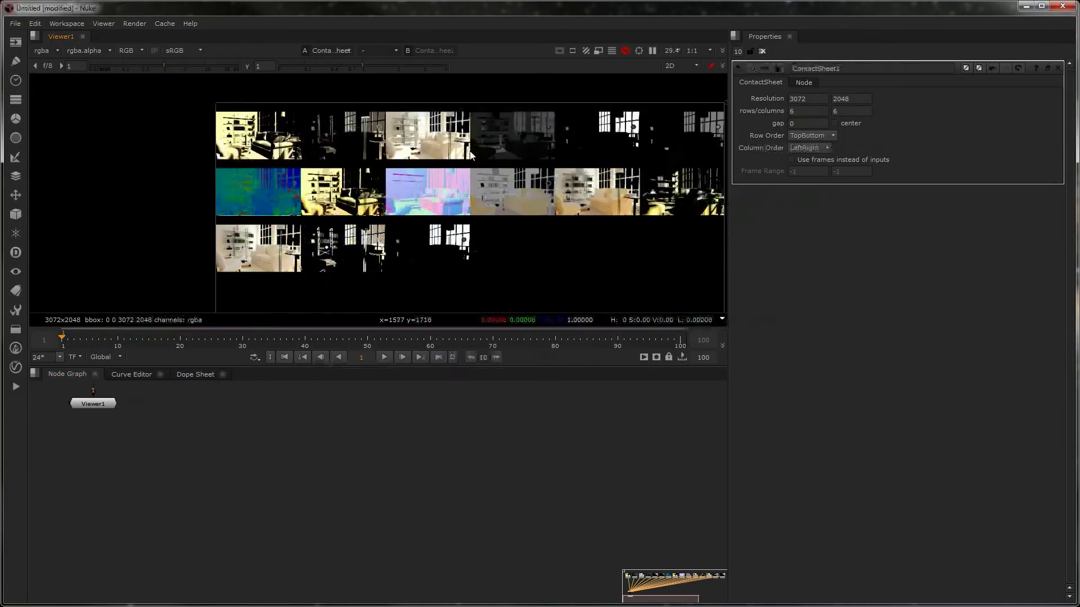
{"action": "middle_click_drag", "start_coordinate": [470, 154], "coordinate": [462, 145]}
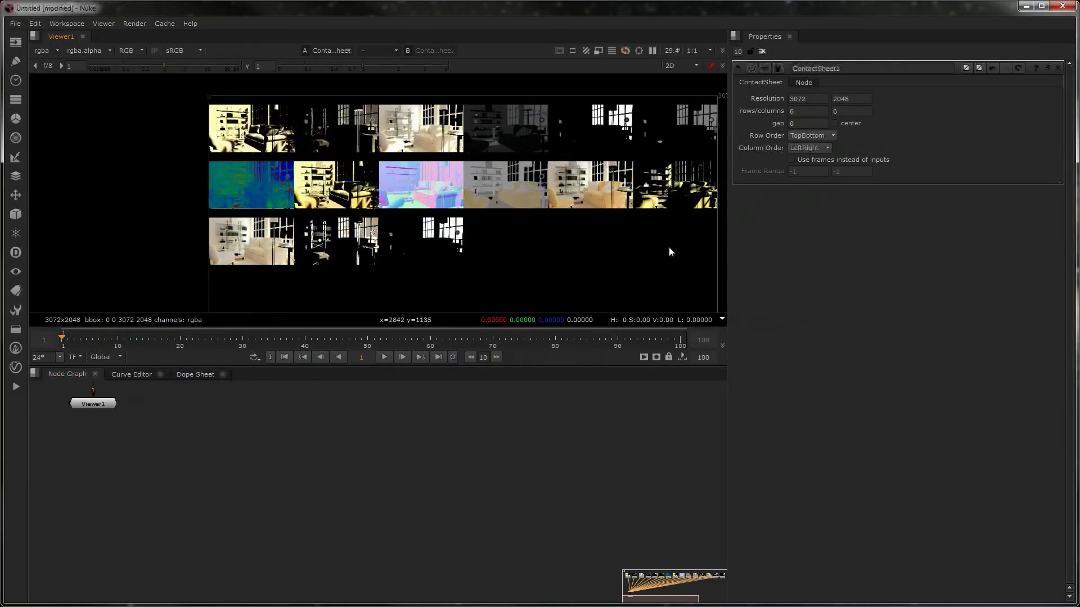
{"action": "middle_click_drag", "start_coordinate": [517, 225], "coordinate": [436, 208]}
{"action": "left_click_drag", "start_coordinate": [805, 112], "coordinate": [727, 114]}
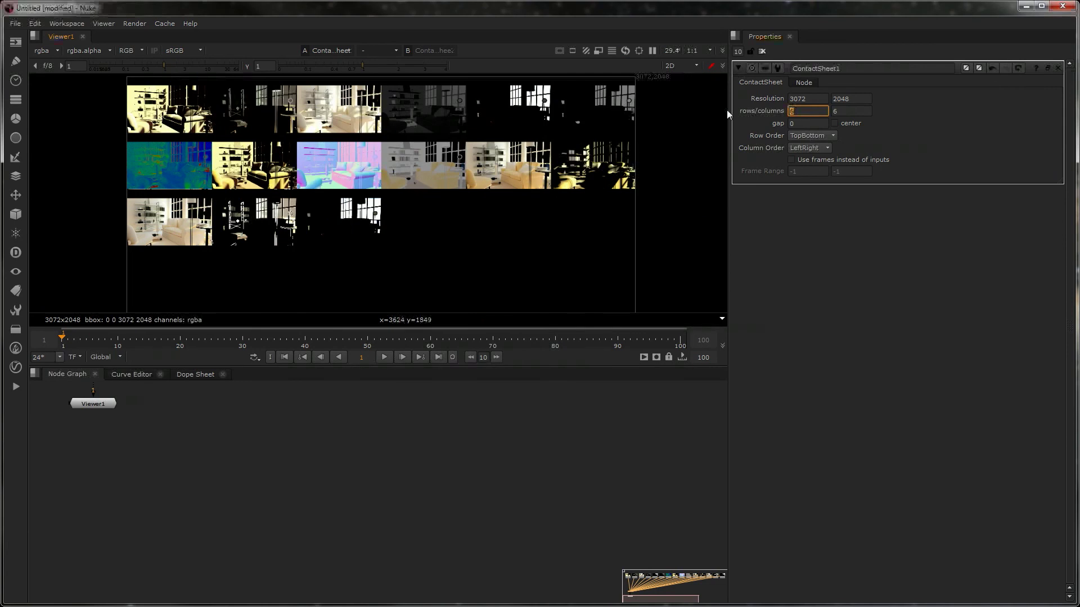
{"action": "type", "text": "5"}
{"action": "key", "text": "Tab"}
{"action": "type", "text": "5"}
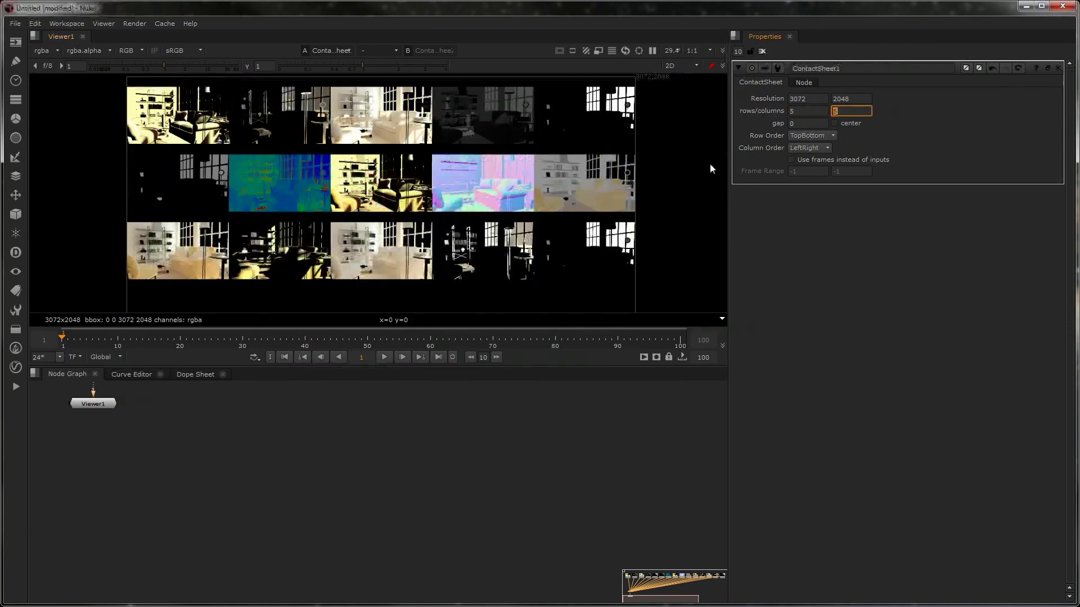
Try 4 rows for the ContactSheet and reduce the row count to 3
{"action": "scroll", "coordinate": [537, 238], "scroll_direction": "down", "scroll_amount": 3}
{"action": "middle_click_drag", "start_coordinate": [526, 214], "coordinate": [515, 138]}
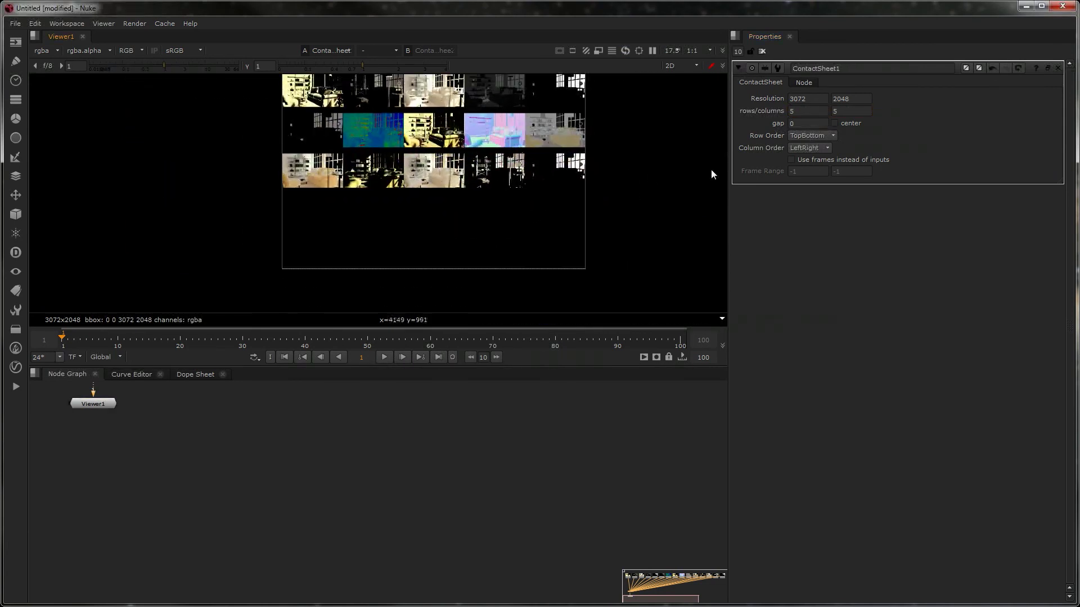
{"action": "left_click", "coordinate": [811, 114]}
{"action": "type", "text": "4"}
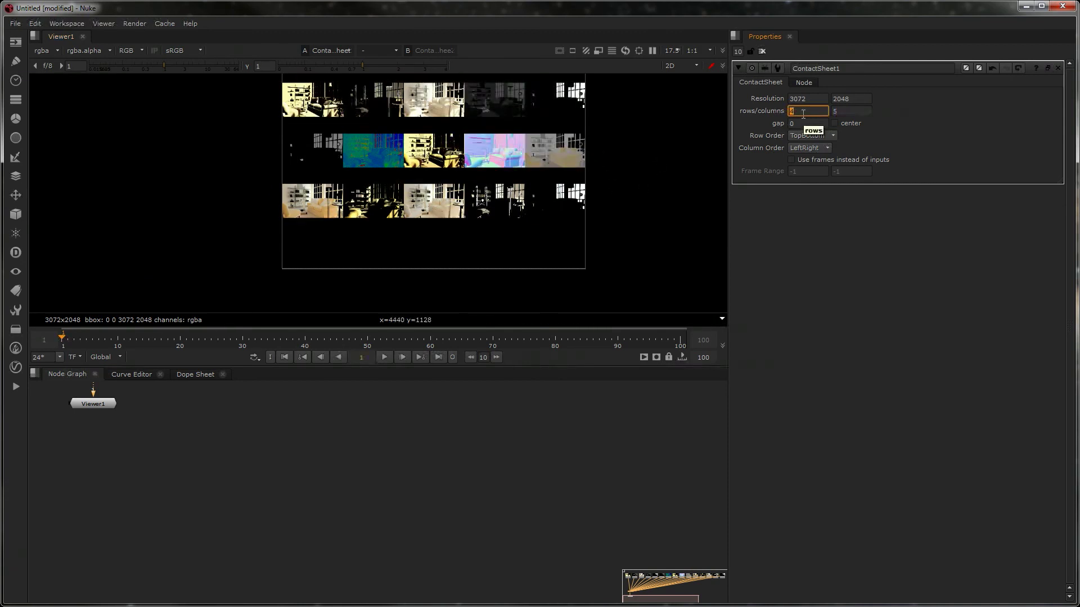
{"action": "key", "text": "Return"}
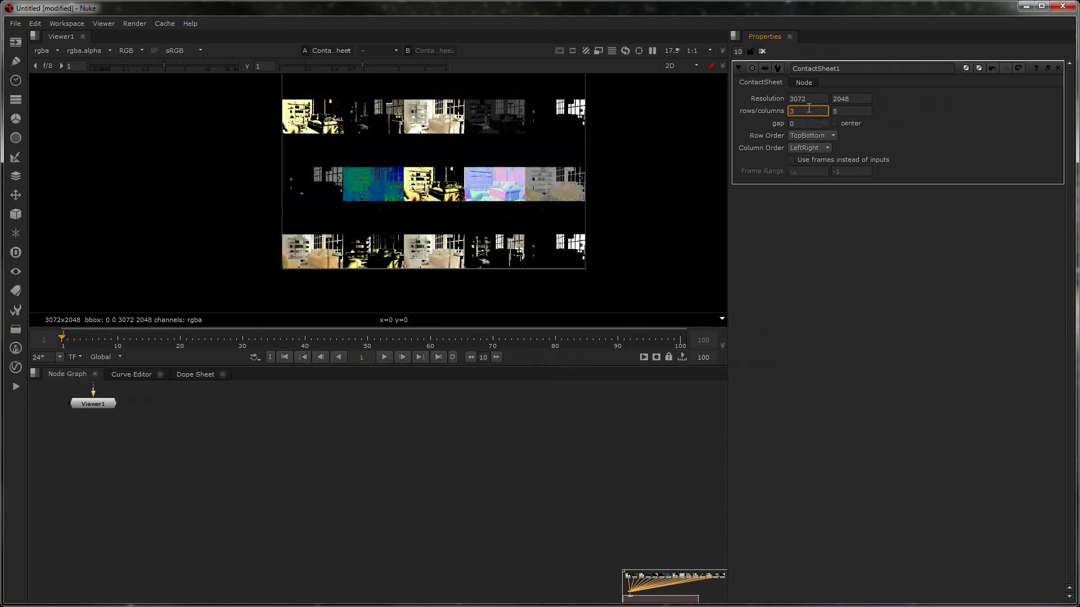
Set the ContactSheet's row count to 4 and check the resulting layout of the render passes
{"action": "key", "text": "Return"}
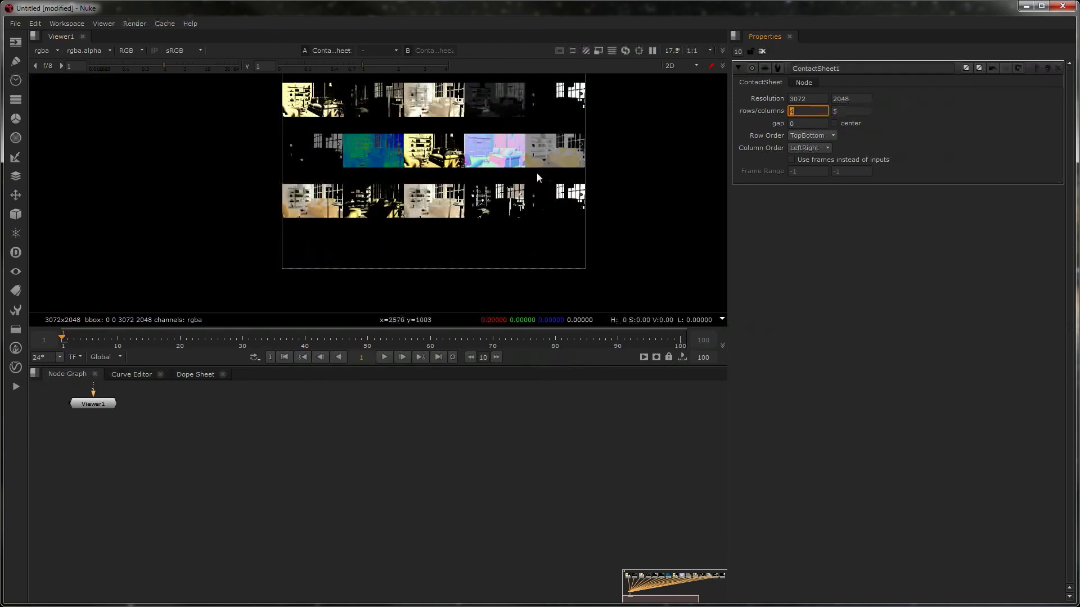
{"action": "scroll", "coordinate": [538, 182], "scroll_direction": "down", "scroll_amount": 2}
{"action": "middle_click_drag", "start_coordinate": [537, 187], "coordinate": [493, 198]}
{"action": "scroll", "coordinate": [448, 211], "scroll_direction": "up", "scroll_amount": 1}
{"action": "scroll", "coordinate": [450, 211], "scroll_direction": "up", "scroll_amount": 2}
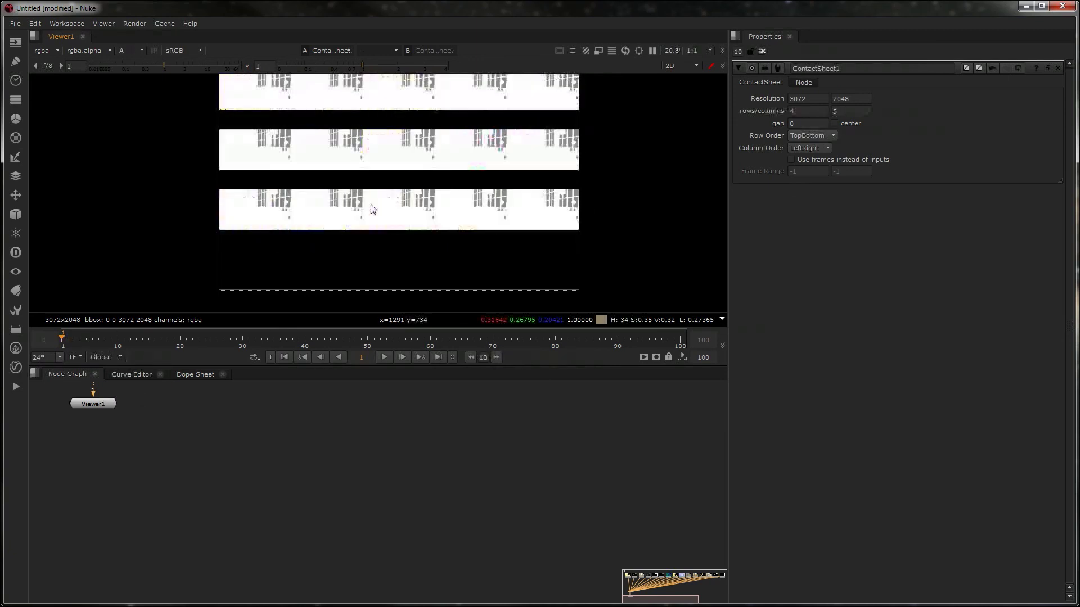
Try a gap of 5 between the ContactSheet images and increase it to 50
{"action": "left_click", "coordinate": [807, 123]}
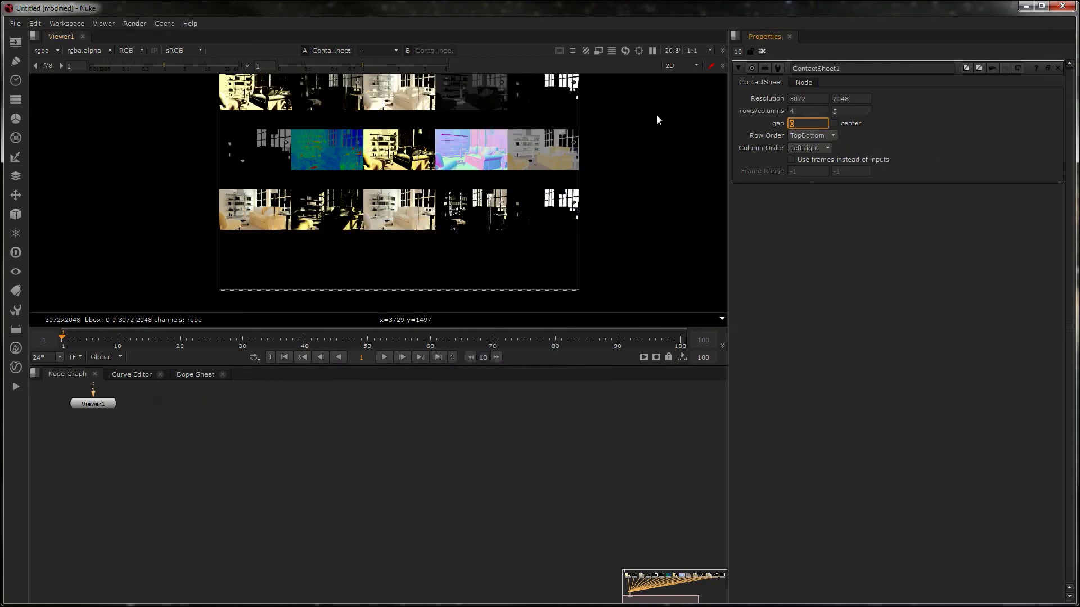
{"action": "type", "text": "5"}
{"action": "key", "text": "Return"}
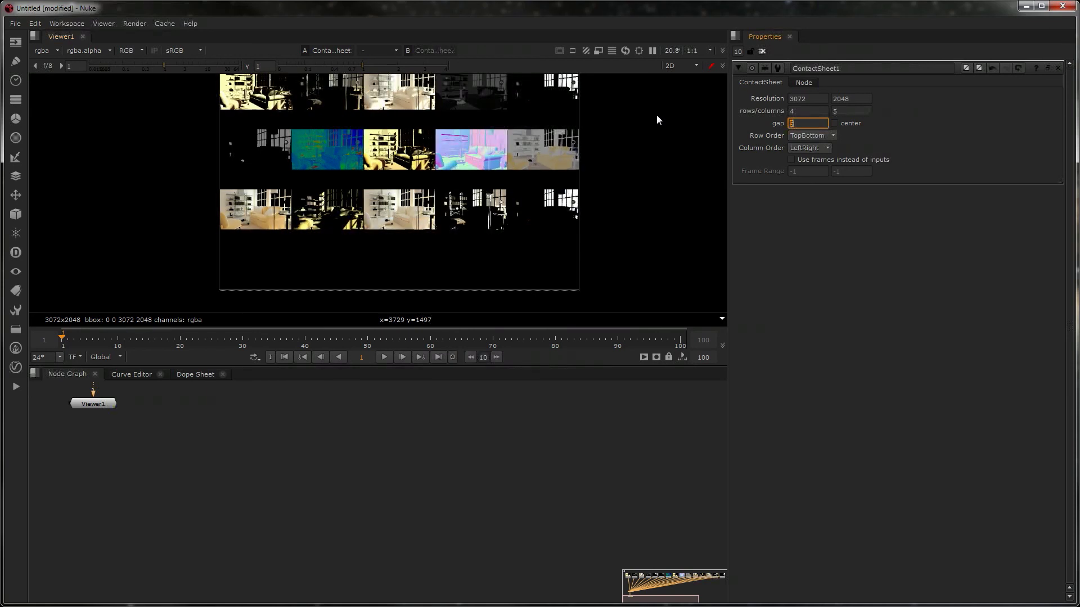
{"action": "type", "text": "50"}
{"action": "key", "text": "Return"}
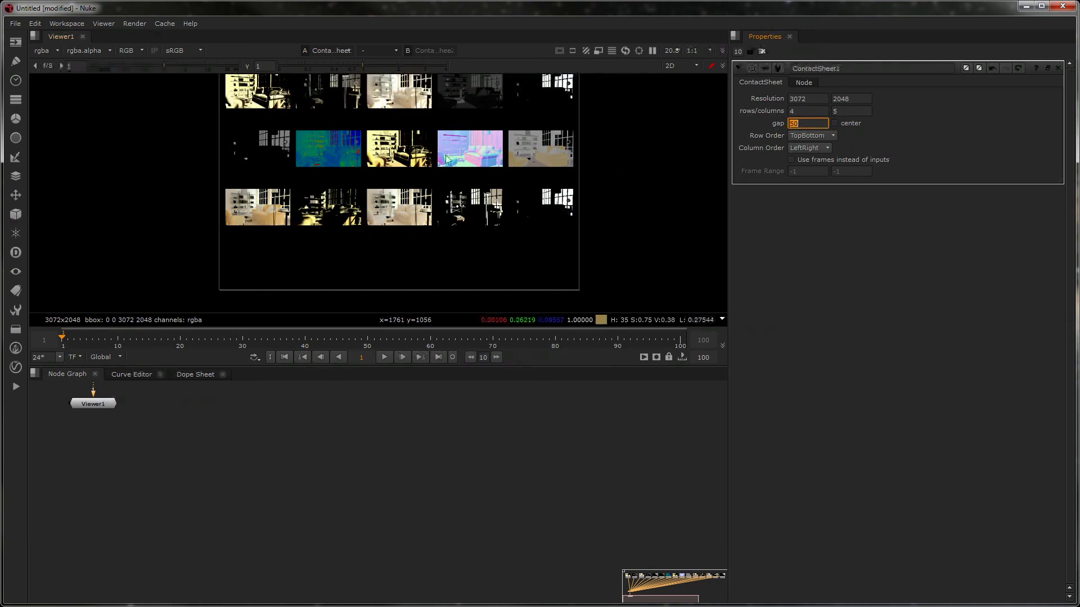
Examine the full spaced contact sheet and the ContactSheet node's connections in the node graph, leaving the node deselected
{"action": "middle_click_drag", "start_coordinate": [474, 145], "coordinate": [418, 145]}
{"action": "middle_click_drag", "start_coordinate": [293, 478], "coordinate": [292, 516]}
{"action": "scroll", "coordinate": [291, 516], "scroll_direction": "down", "scroll_amount": 1}
{"action": "middle_click_drag", "start_coordinate": [252, 408], "coordinate": [407, 493]}
{"action": "scroll", "coordinate": [369, 501], "scroll_direction": "up", "scroll_amount": 1}
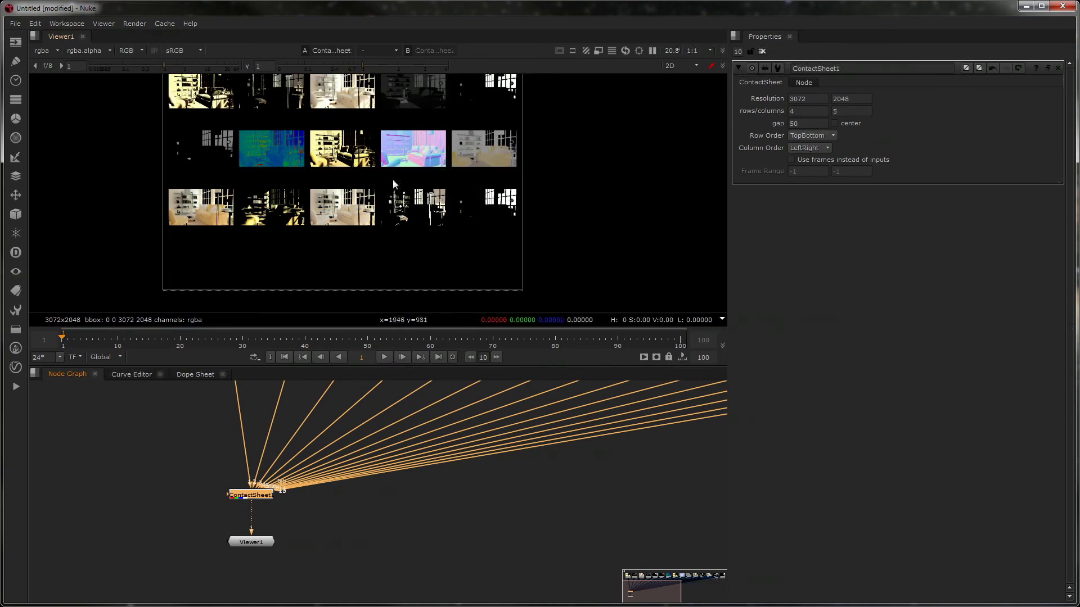
{"action": "middle_click_drag", "start_coordinate": [393, 179], "coordinate": [393, 207]}
{"action": "scroll", "coordinate": [394, 208], "scroll_direction": "down", "scroll_amount": 2}
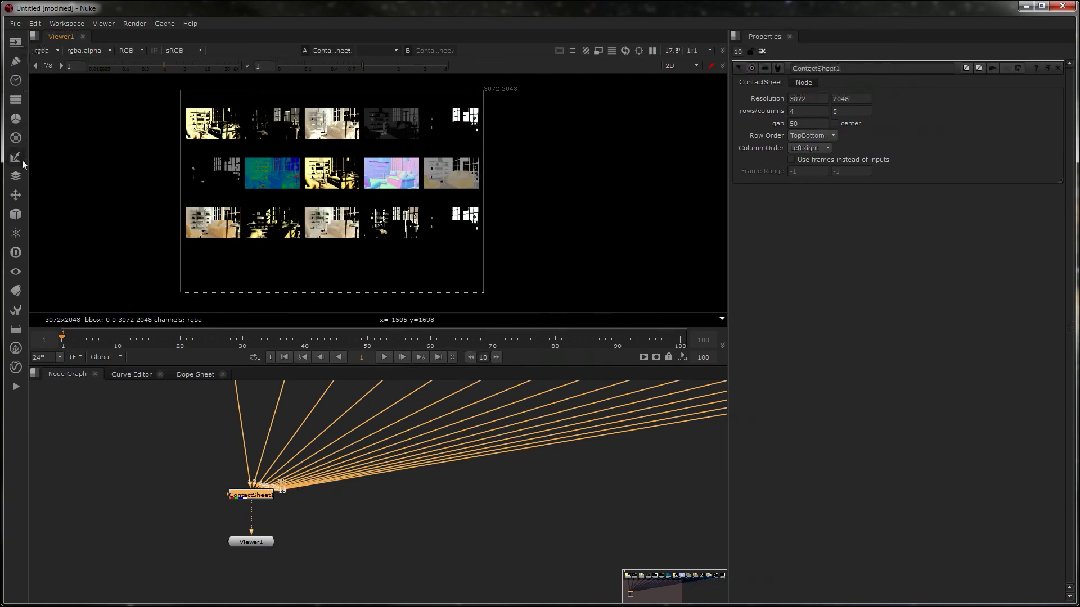
{"action": "left_click", "coordinate": [127, 455]}
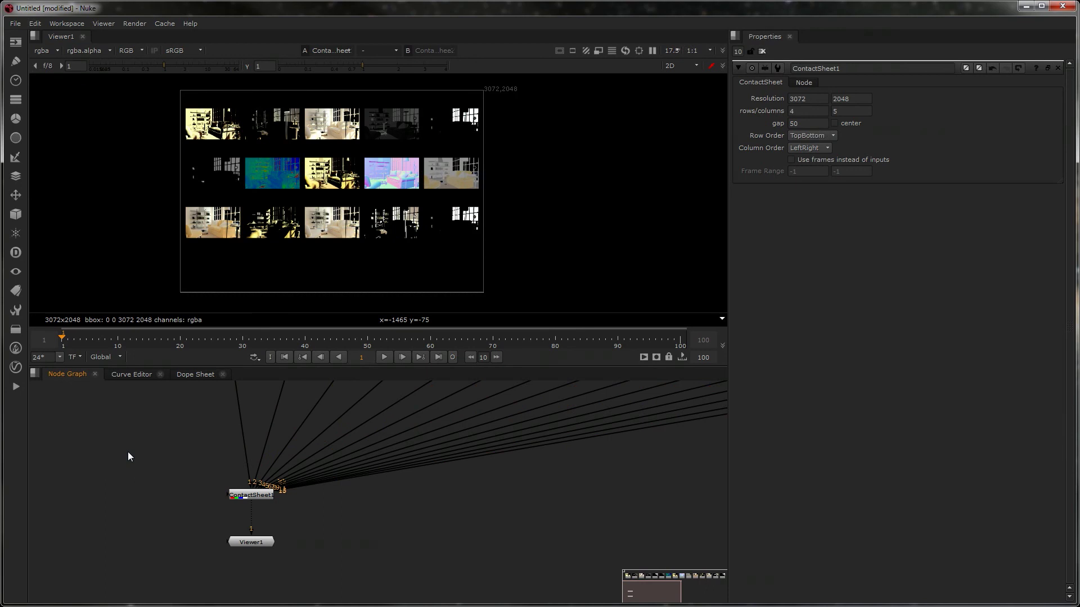